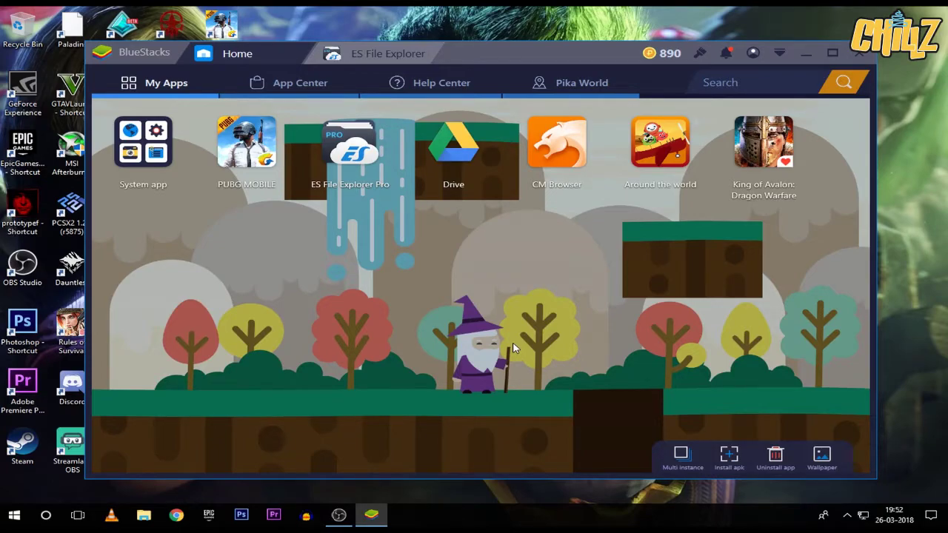
- Launch ES File Explorer Pro, select UserCustom.ini in sdcard and copy it
{"action": "left_click", "coordinate": [354, 166]}
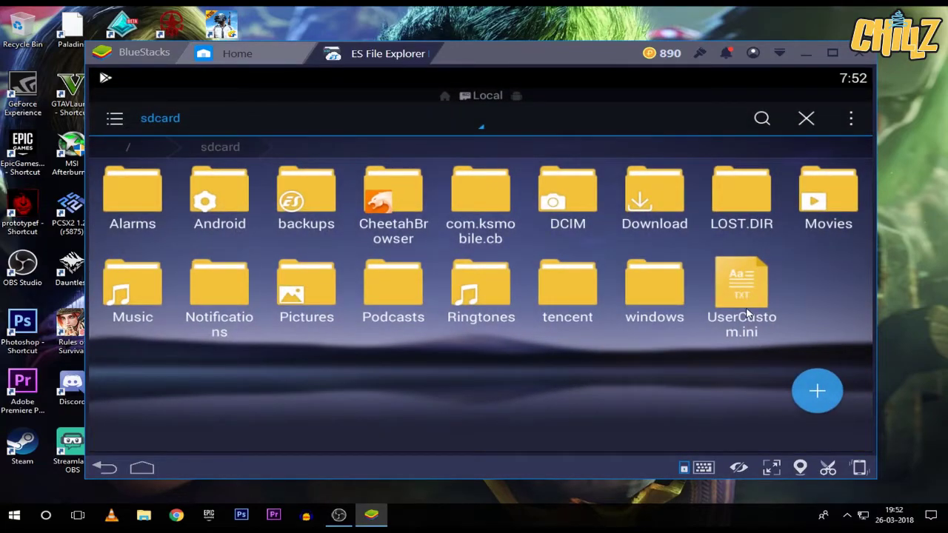
{"action": "left_click", "coordinate": [746, 314]}
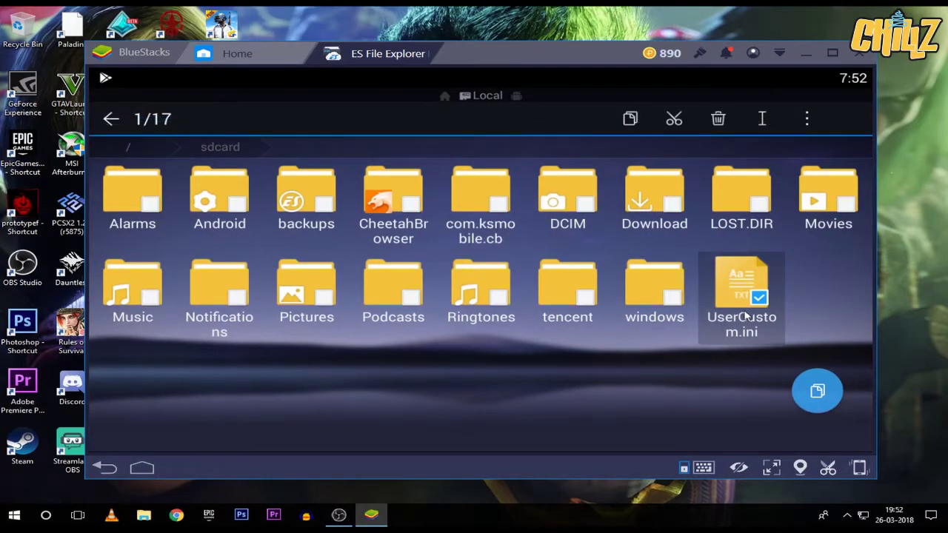
{"action": "left_click", "coordinate": [631, 119]}
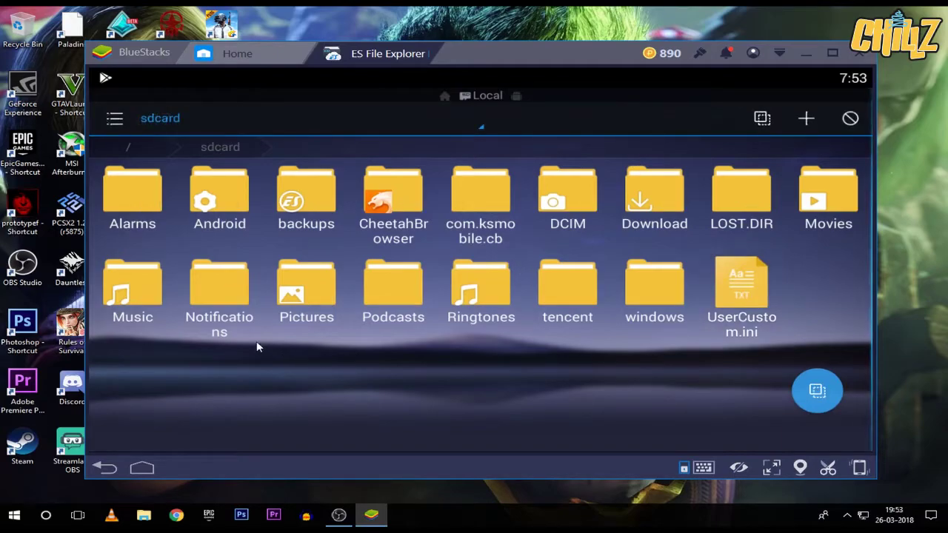
- Browse into Android > data > com.tencent.ig > files, dismissing the Open As prompt
{"action": "left_click", "coordinate": [211, 205]}
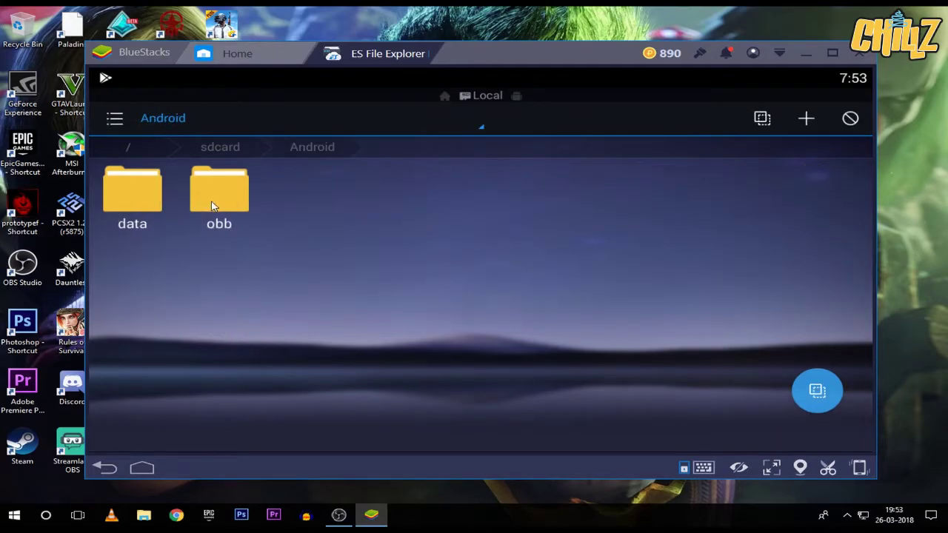
{"action": "left_click", "coordinate": [146, 220]}
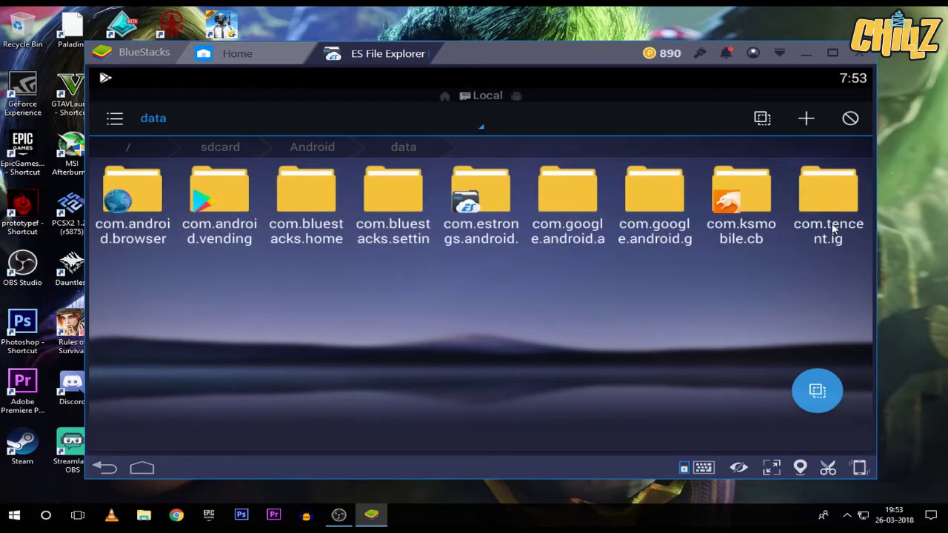
{"action": "left_click", "coordinate": [828, 212]}
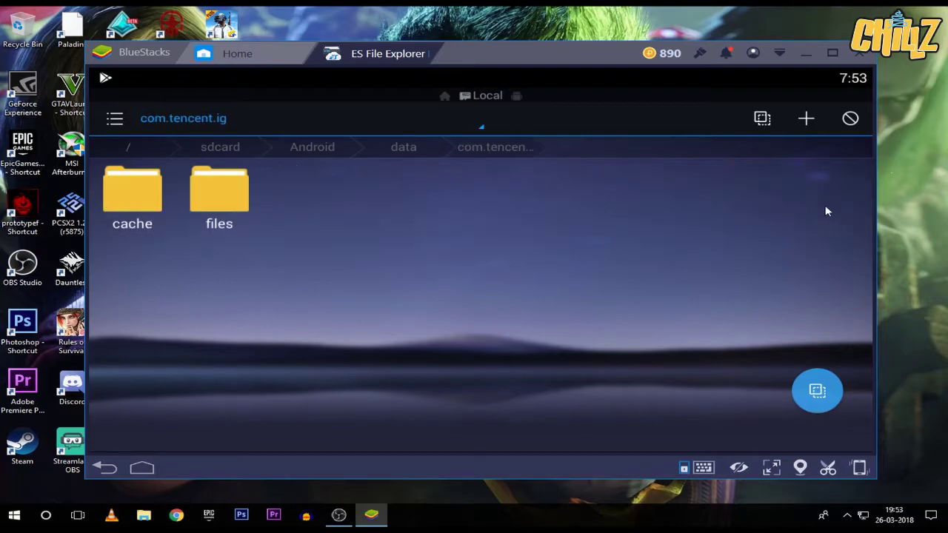
{"action": "left_click", "coordinate": [245, 206]}
{"action": "left_click", "coordinate": [219, 196]}
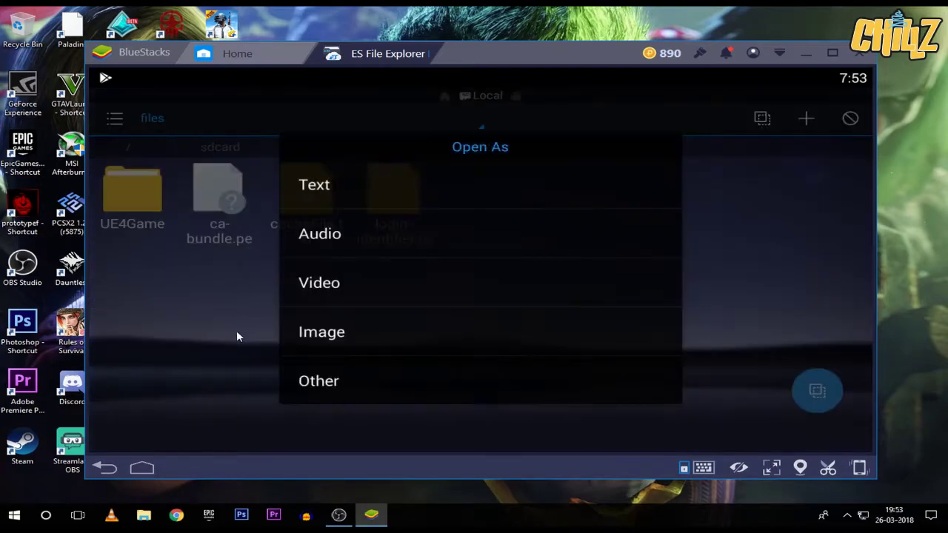
{"action": "left_click", "coordinate": [182, 283]}
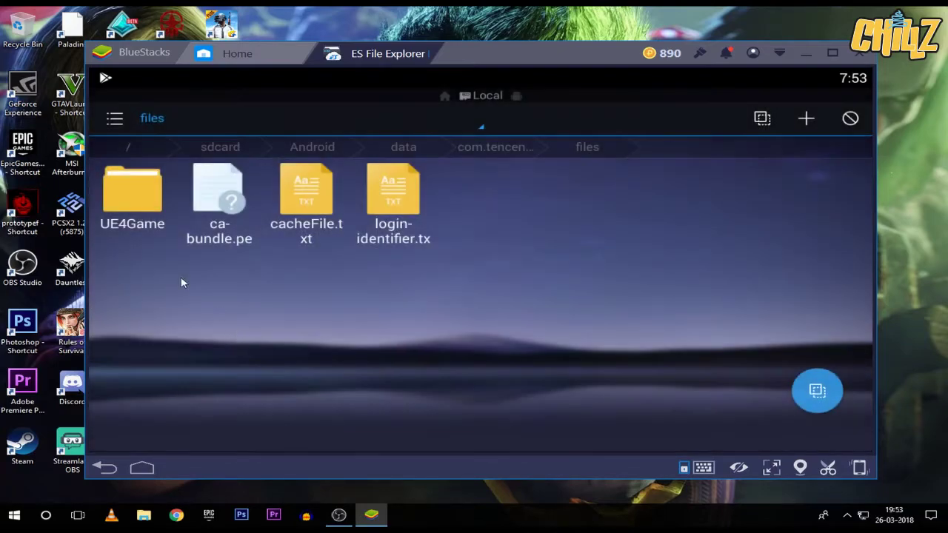
- Continue through UE4Game > ShadowTrackerExtra > ShadowTrackerExtra > Saved > Config > Android
{"action": "left_click", "coordinate": [135, 206]}
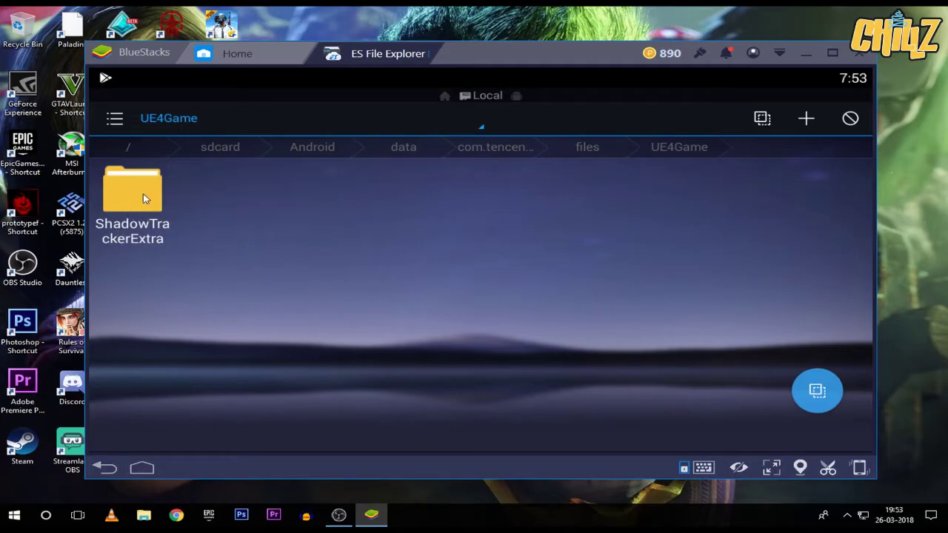
{"action": "left_click", "coordinate": [145, 198]}
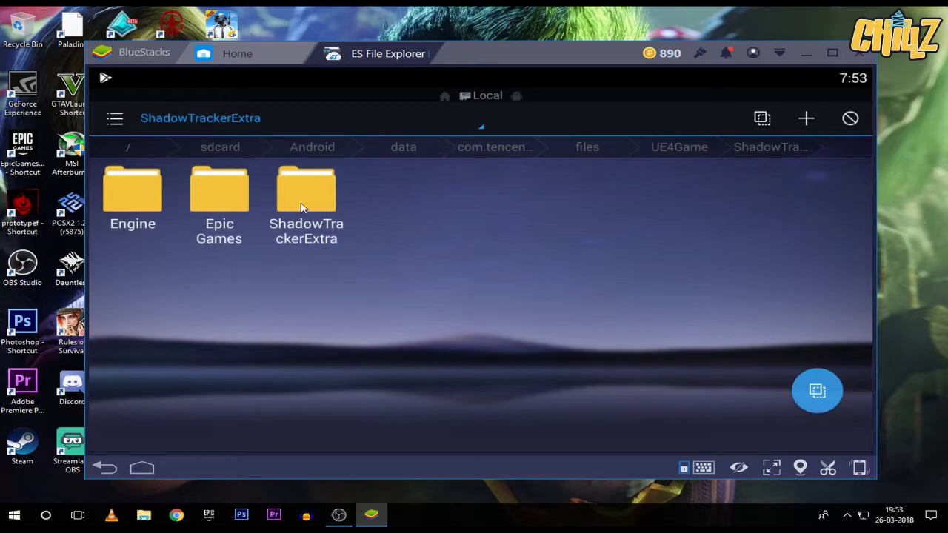
{"action": "left_click", "coordinate": [301, 208]}
{"action": "left_click", "coordinate": [154, 201]}
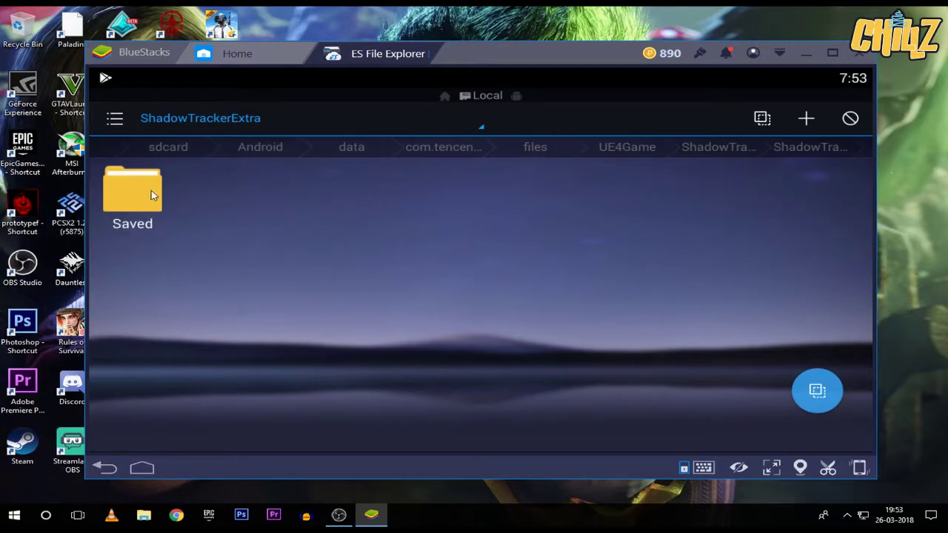
{"action": "left_click", "coordinate": [168, 232]}
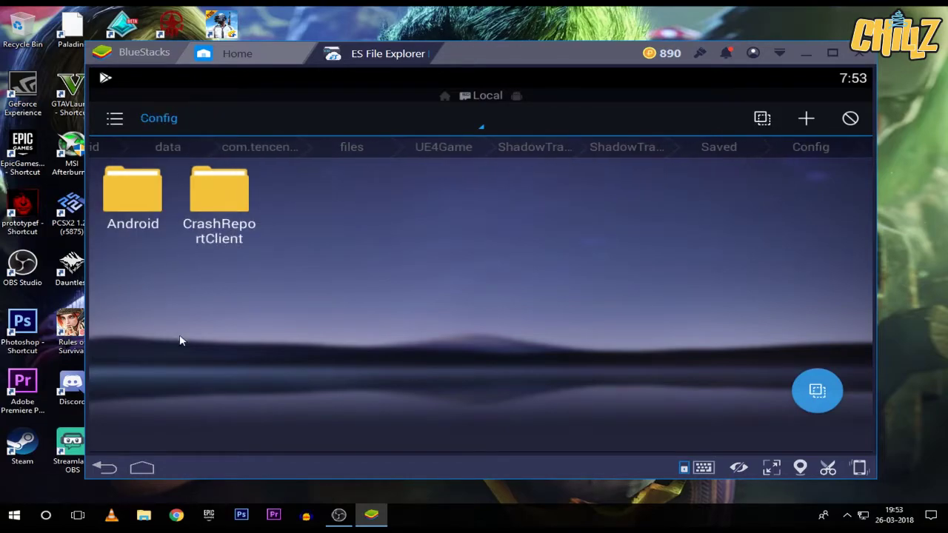
{"action": "left_click", "coordinate": [161, 231]}
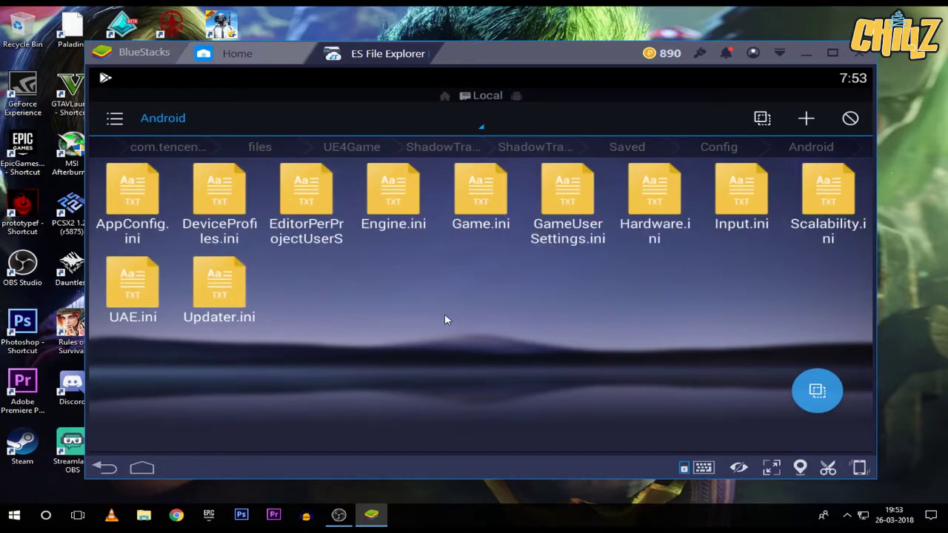
- Paste UserCustom.ini into Config/Android, skip the rating prompt, and back out to BlueStacks Home
{"action": "left_click", "coordinate": [819, 394]}
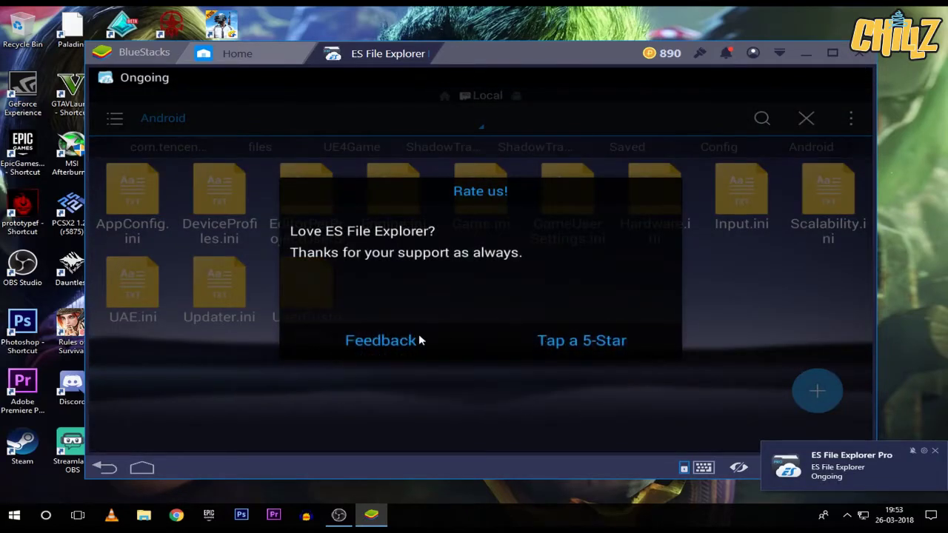
{"action": "left_click", "coordinate": [117, 467]}
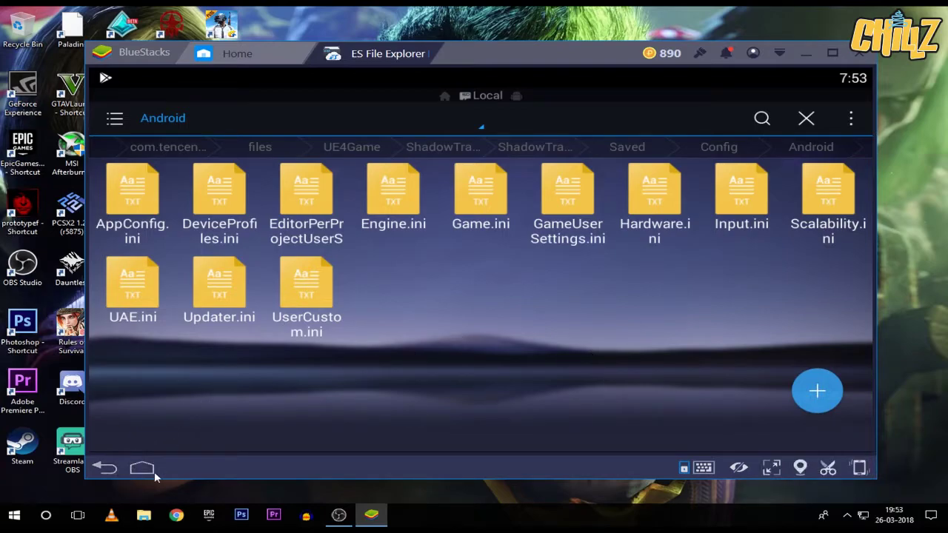
{"action": "left_click", "coordinate": [107, 468]}
{"action": "left_click", "coordinate": [108, 468]}
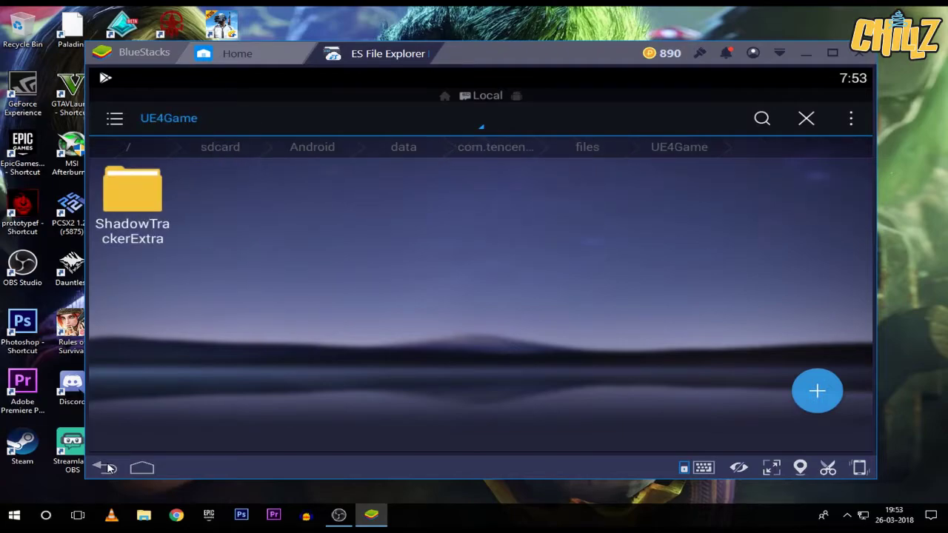
{"action": "left_click", "coordinate": [107, 468]}
{"action": "left_click", "coordinate": [107, 468]}
{"action": "left_click", "coordinate": [107, 468]}
{"action": "left_click", "coordinate": [107, 468]}
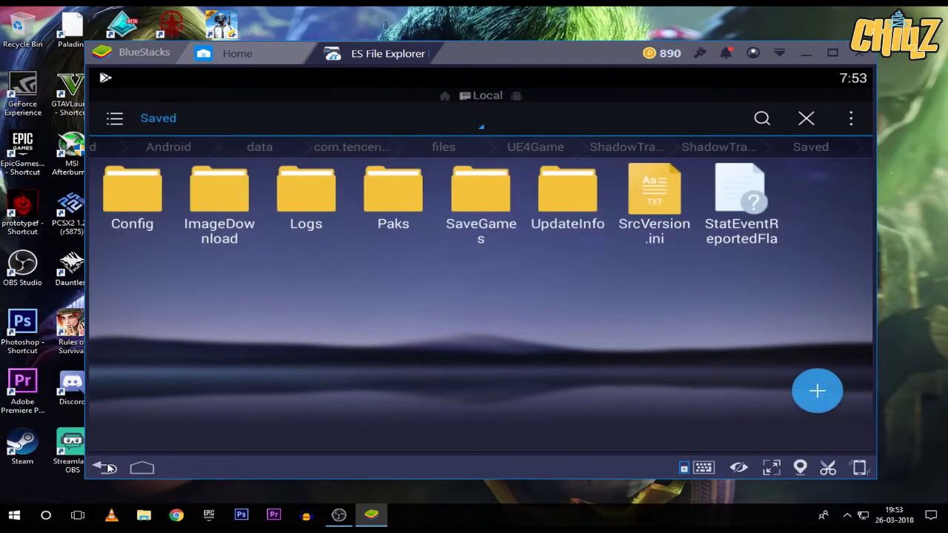
{"action": "left_click", "coordinate": [144, 469]}
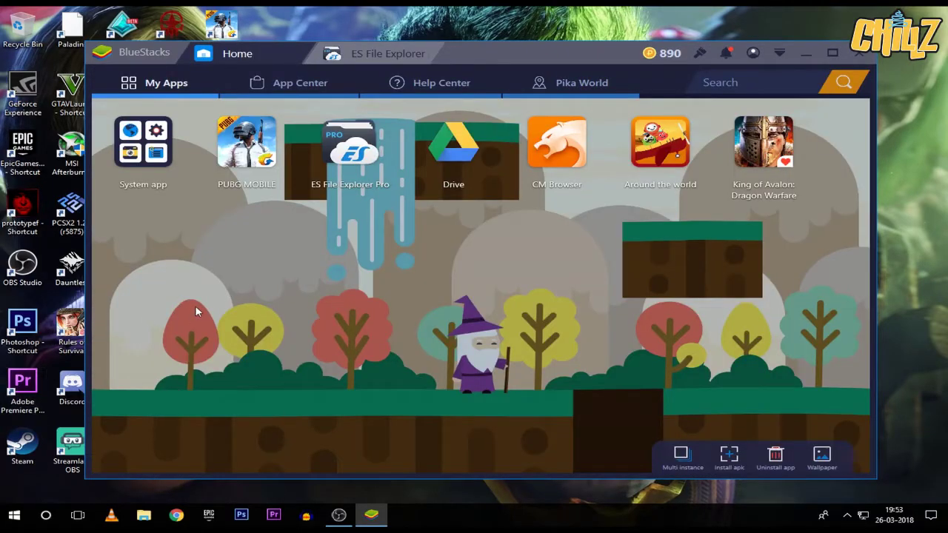
- Launch PUBG MOBILE, close the Battle Royale popup, and dismiss the file-copy notification
{"action": "left_click", "coordinate": [259, 137]}
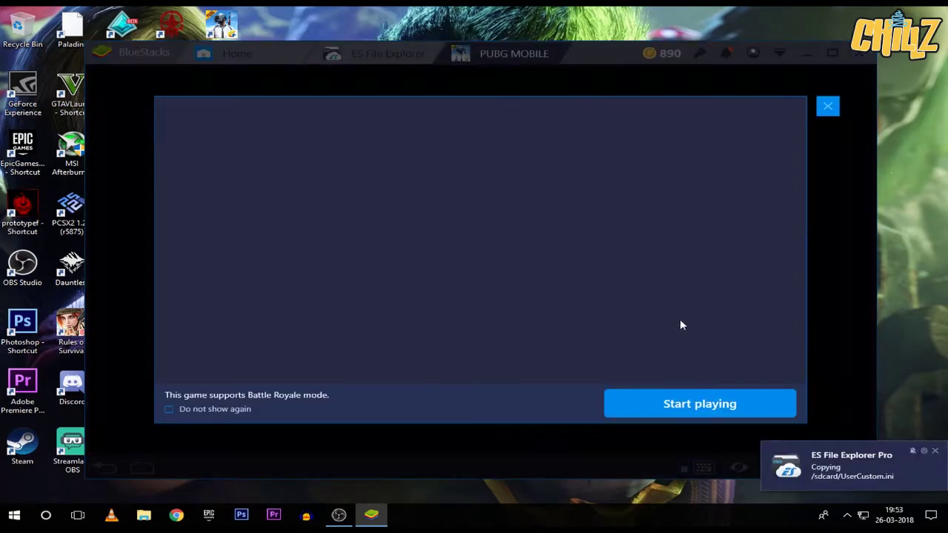
{"action": "left_click", "coordinate": [170, 409]}
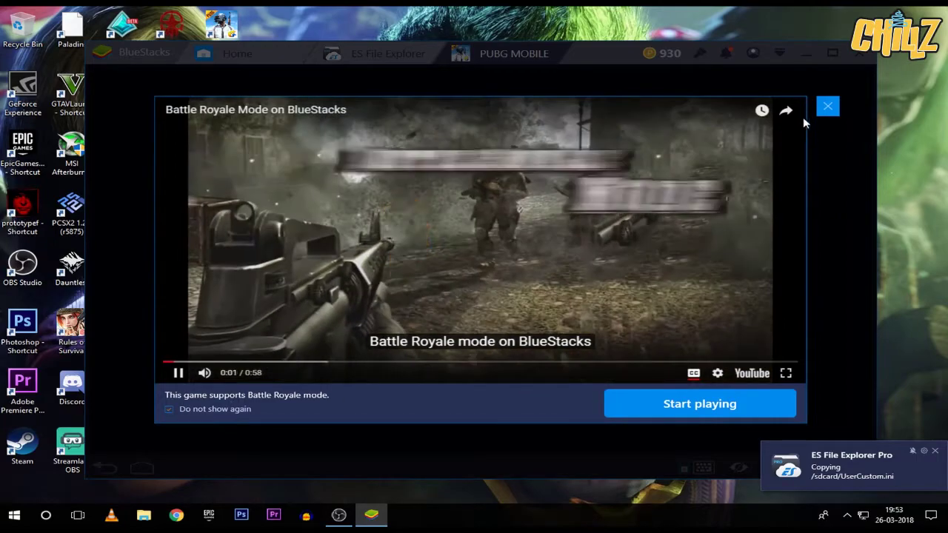
{"action": "left_click", "coordinate": [828, 107]}
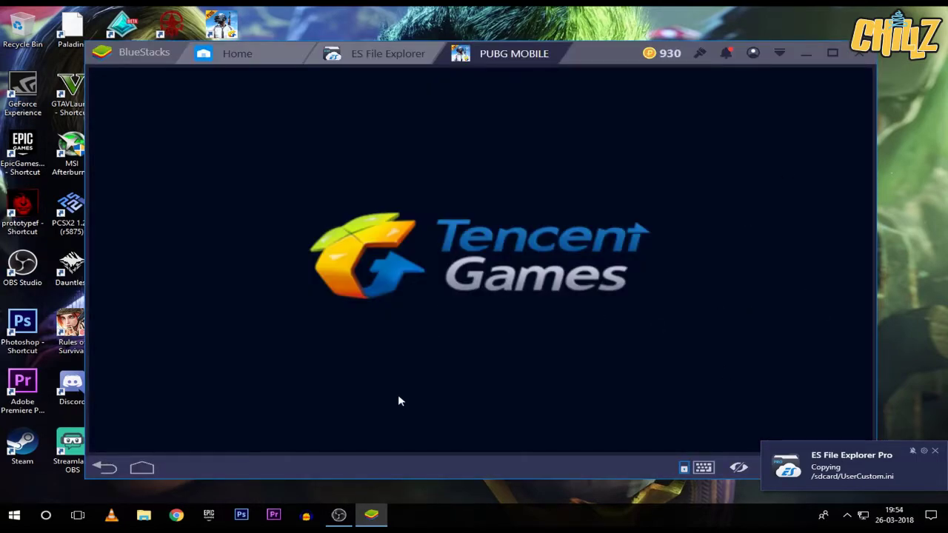
{"action": "left_click", "coordinate": [934, 450]}
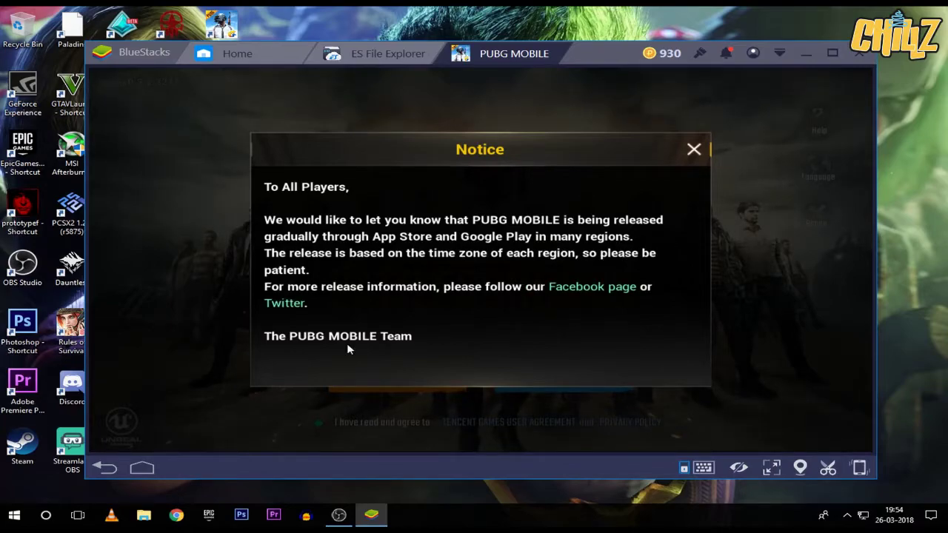
- Close the release notice, log in with Facebook, claim the 300 BP daily reward, and close sign-in panel
{"action": "left_click", "coordinate": [696, 151]}
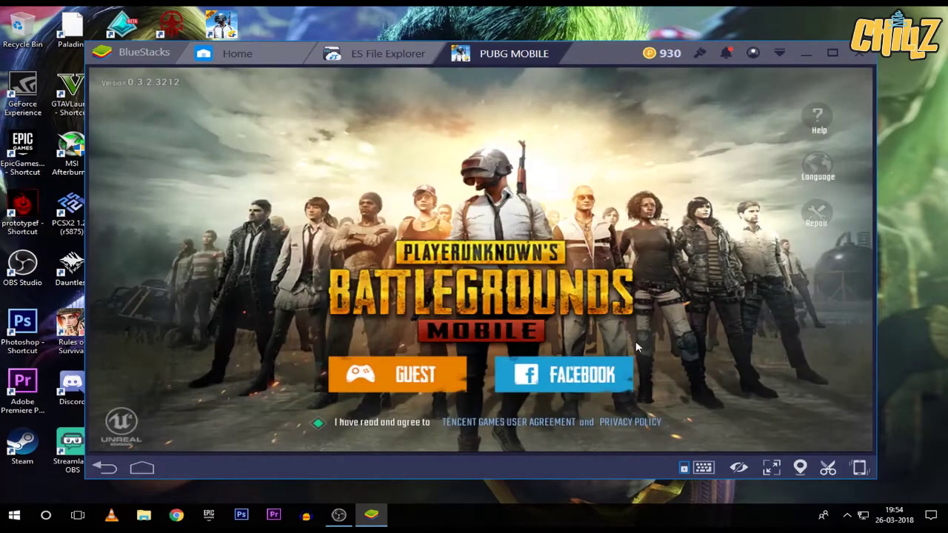
{"action": "left_click", "coordinate": [583, 382]}
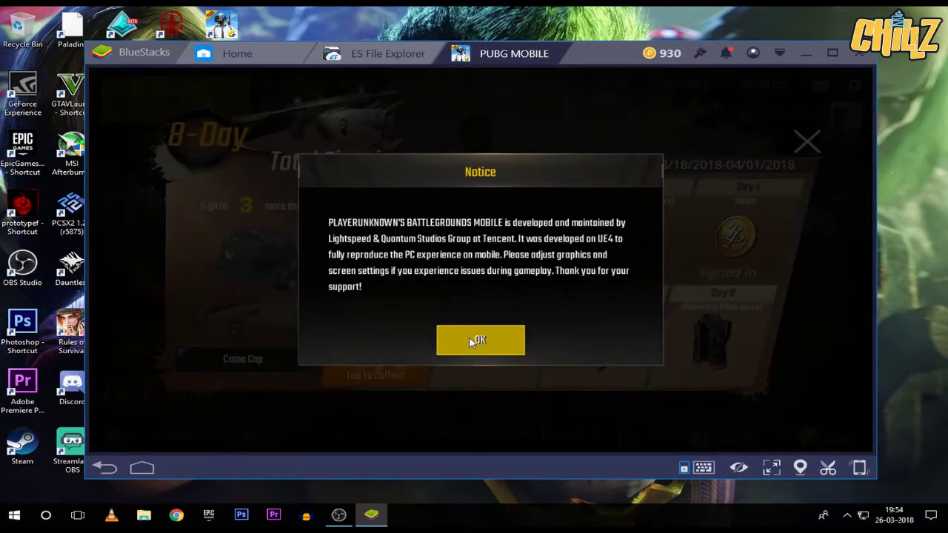
{"action": "left_click", "coordinate": [469, 336]}
{"action": "left_click", "coordinate": [354, 357]}
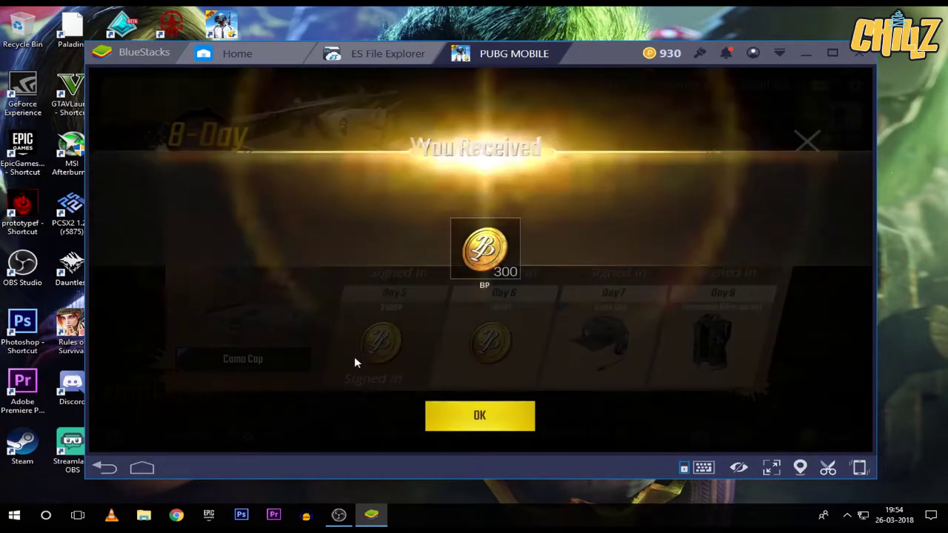
{"action": "left_click", "coordinate": [480, 415]}
{"action": "left_click", "coordinate": [807, 142]}
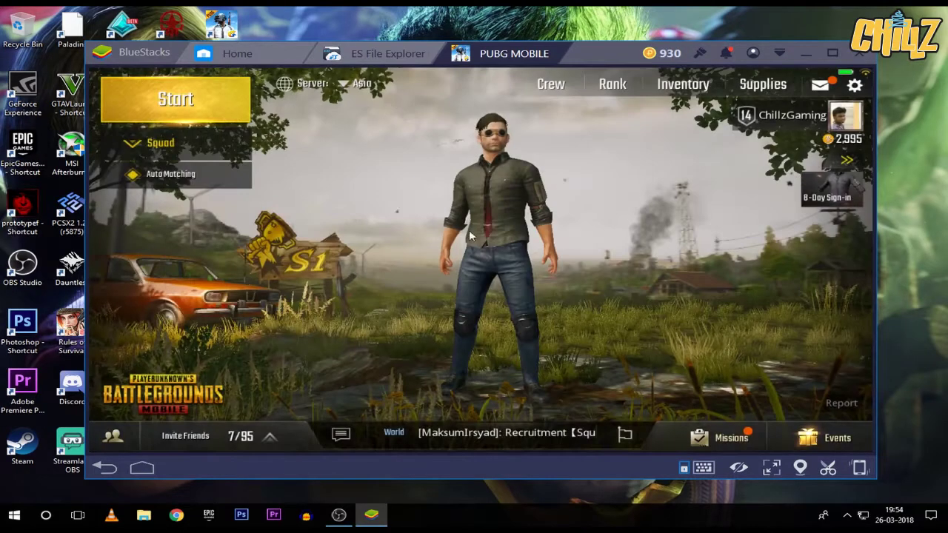
- In Graphics settings, set frame rate High and style Realistic; Ultra HD is unavailable
{"action": "left_click", "coordinate": [856, 86]}
{"action": "left_click", "coordinate": [795, 169]}
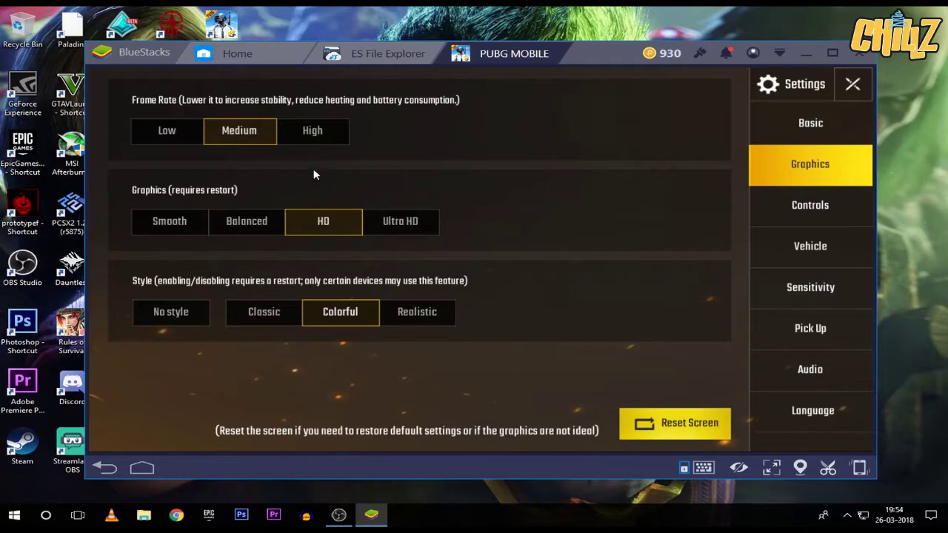
{"action": "left_click", "coordinate": [312, 132]}
{"action": "left_click", "coordinate": [492, 340]}
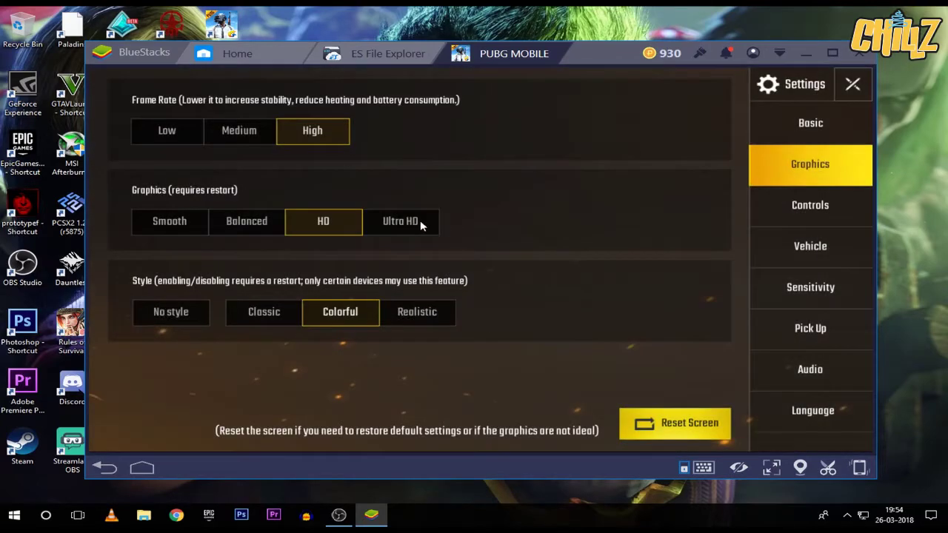
{"action": "left_click", "coordinate": [420, 223]}
{"action": "left_click", "coordinate": [482, 339]}
{"action": "left_click", "coordinate": [423, 318]}
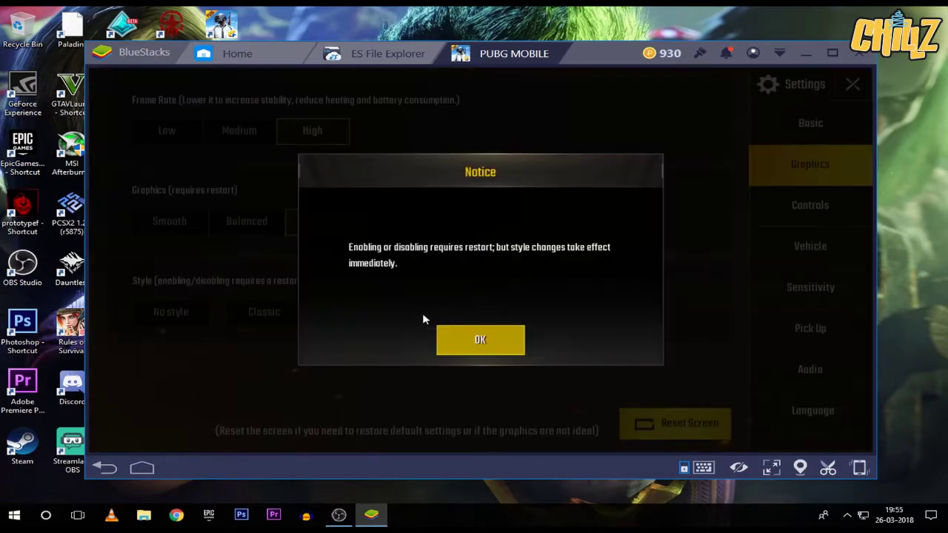
{"action": "left_click", "coordinate": [492, 342]}
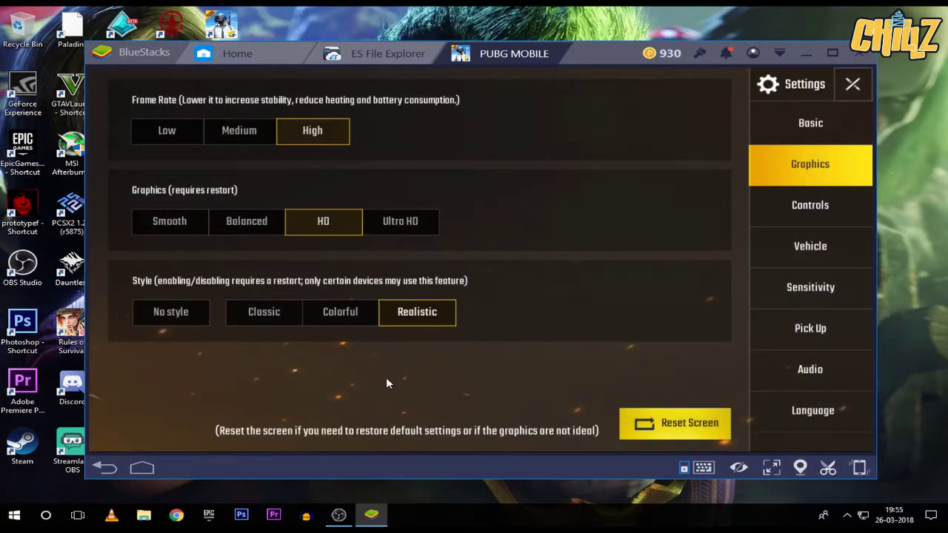
- Try Balanced quality and Medium frame rate, then settle on HD graphics with High frame rate
{"action": "left_click", "coordinate": [234, 229]}
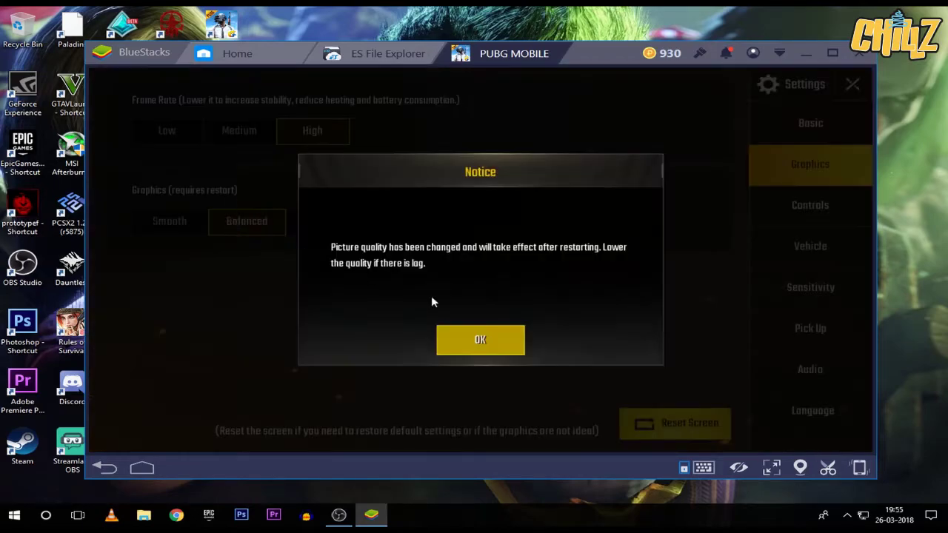
{"action": "left_click", "coordinate": [450, 338]}
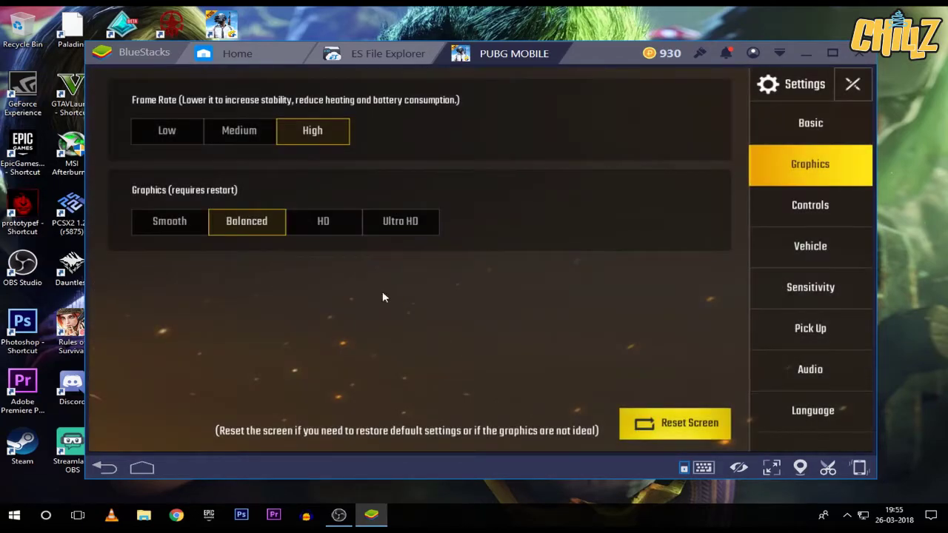
{"action": "left_click", "coordinate": [237, 139]}
{"action": "left_click", "coordinate": [480, 339]}
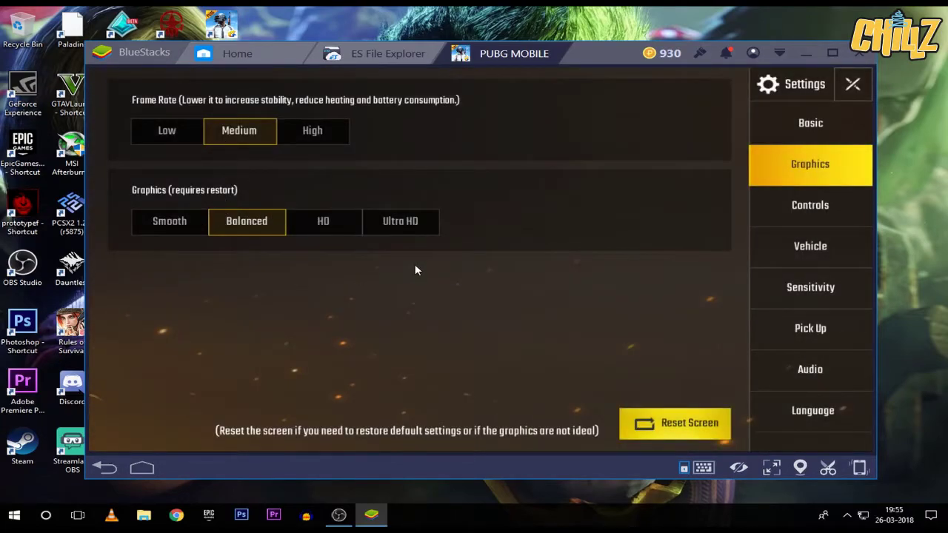
{"action": "left_click", "coordinate": [314, 141]}
{"action": "left_click", "coordinate": [471, 339]}
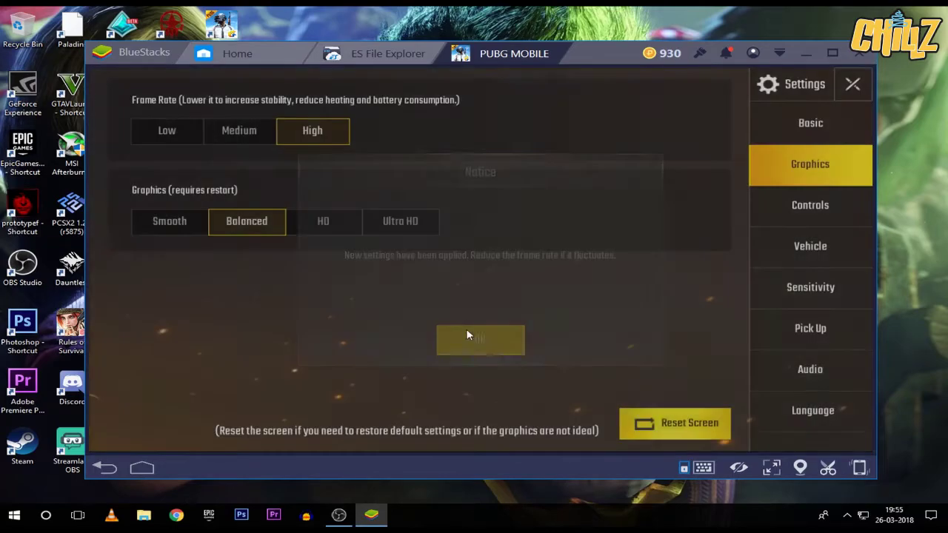
{"action": "left_click", "coordinate": [320, 229]}
{"action": "left_click", "coordinate": [494, 348]}
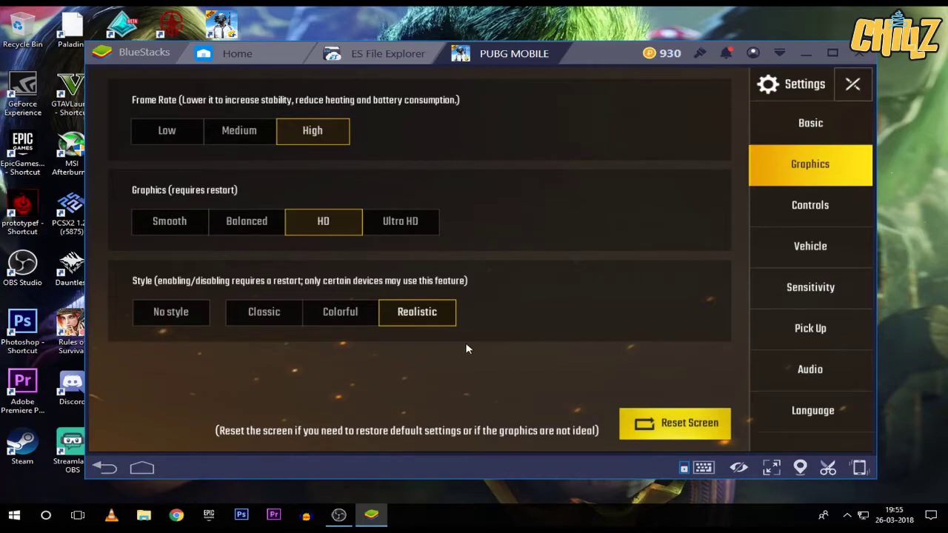
- Close game settings and review BlueStacks Settings' Engine, Boss key and Notifications tabs
{"action": "left_click", "coordinate": [852, 83]}
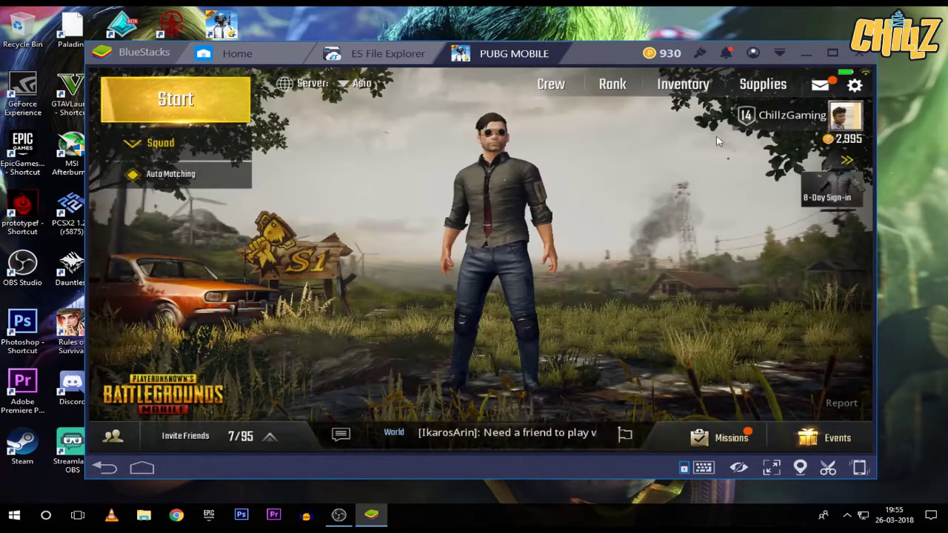
{"action": "left_click", "coordinate": [780, 55]}
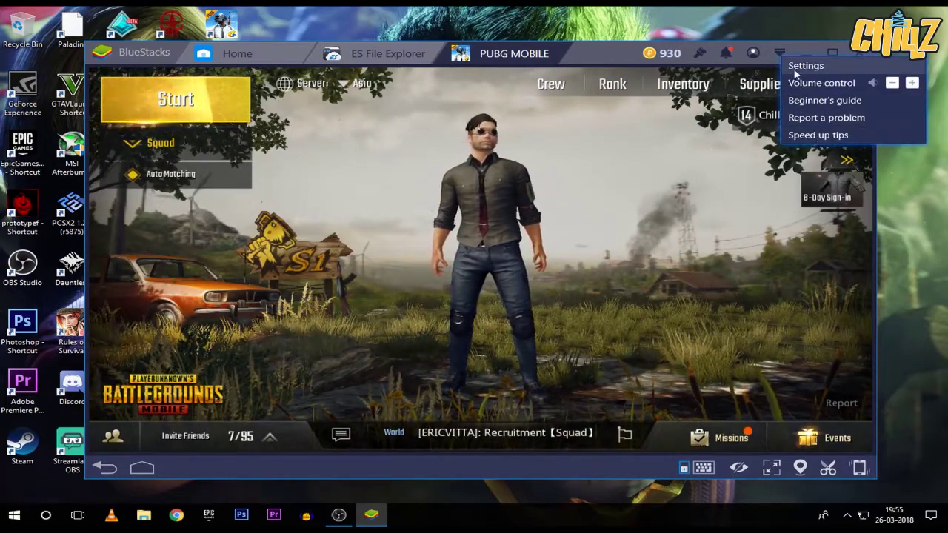
{"action": "left_click", "coordinate": [806, 66]}
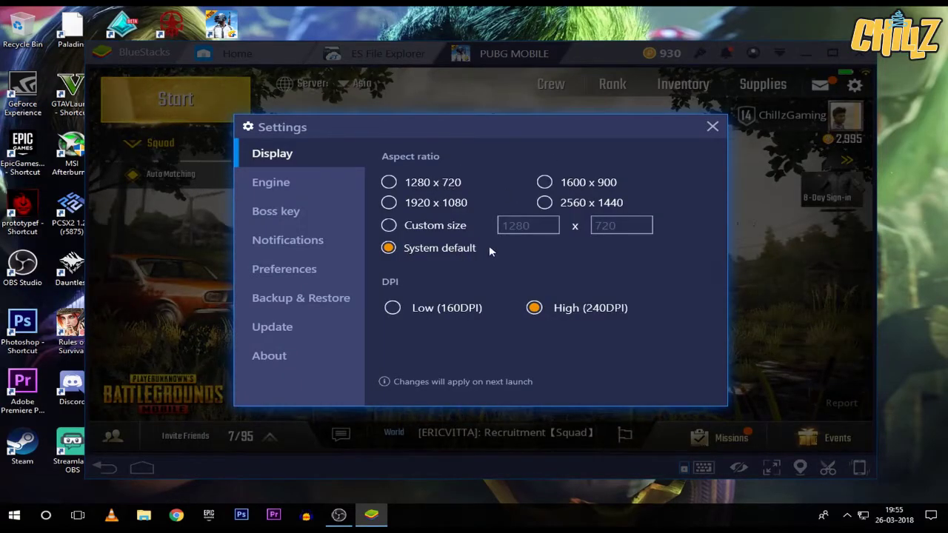
{"action": "left_click", "coordinate": [278, 191]}
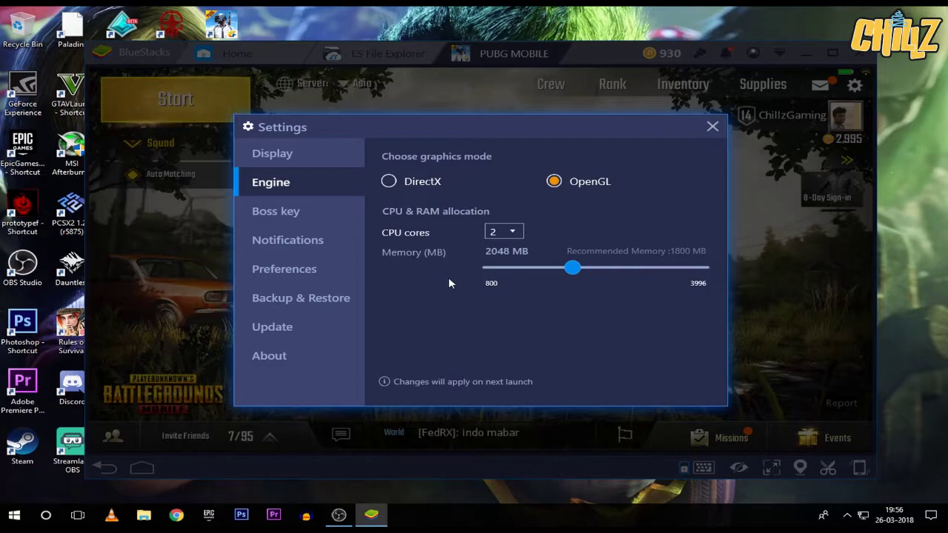
{"action": "left_click", "coordinate": [299, 220]}
{"action": "left_click", "coordinate": [290, 245]}
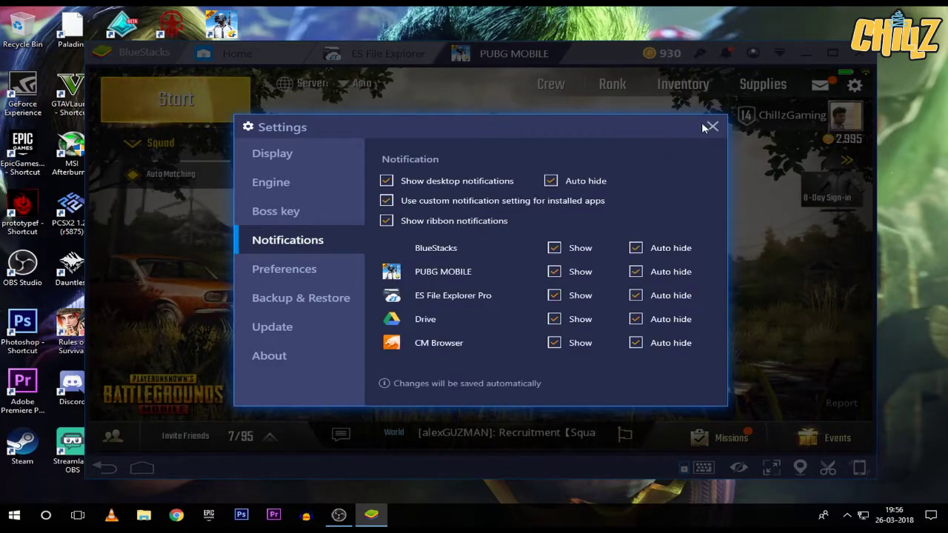
- Close the BlueStacks Settings dialog to return to the PUBG lobby
{"action": "left_click", "coordinate": [713, 127]}
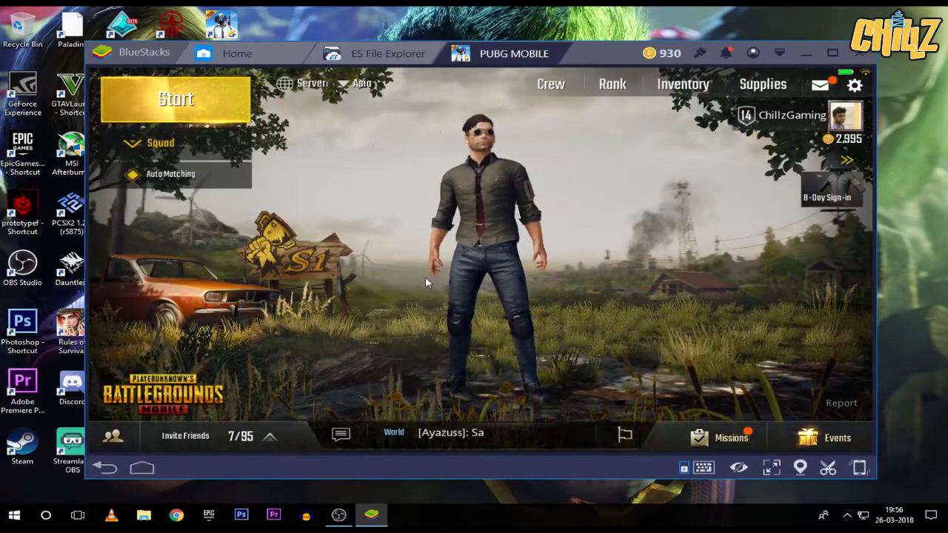